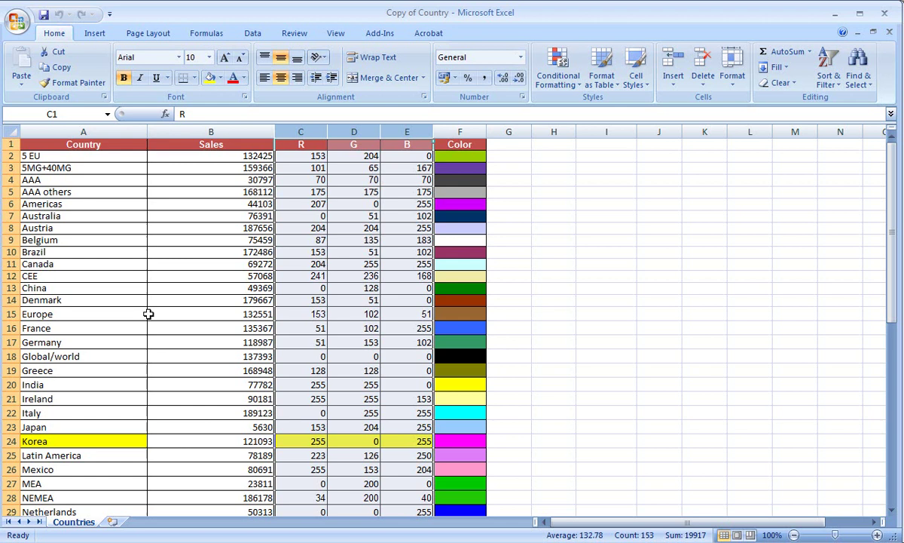
Step: Inspect the Country, Sales and R/G colour columns in Excel, then minimise Excel
{"action": "left_click", "coordinate": [84, 132]}
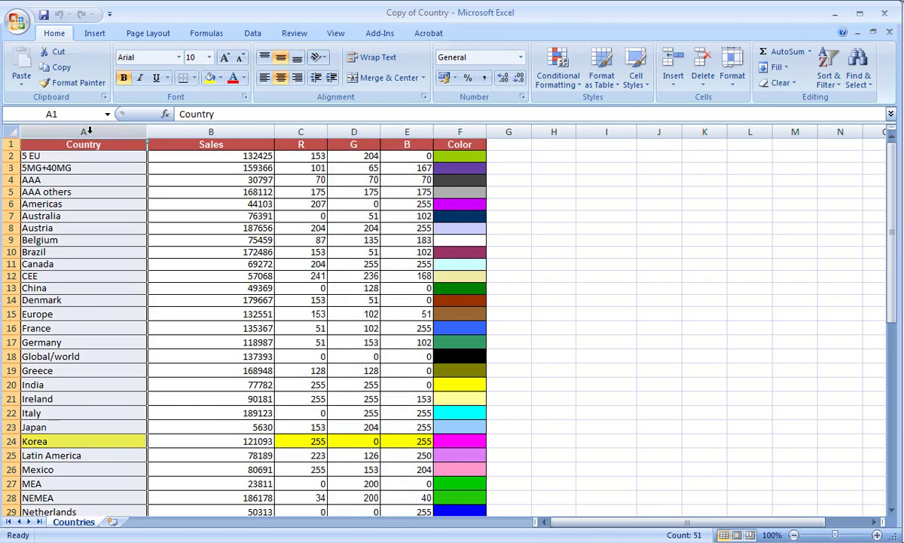
{"action": "left_click", "coordinate": [212, 132]}
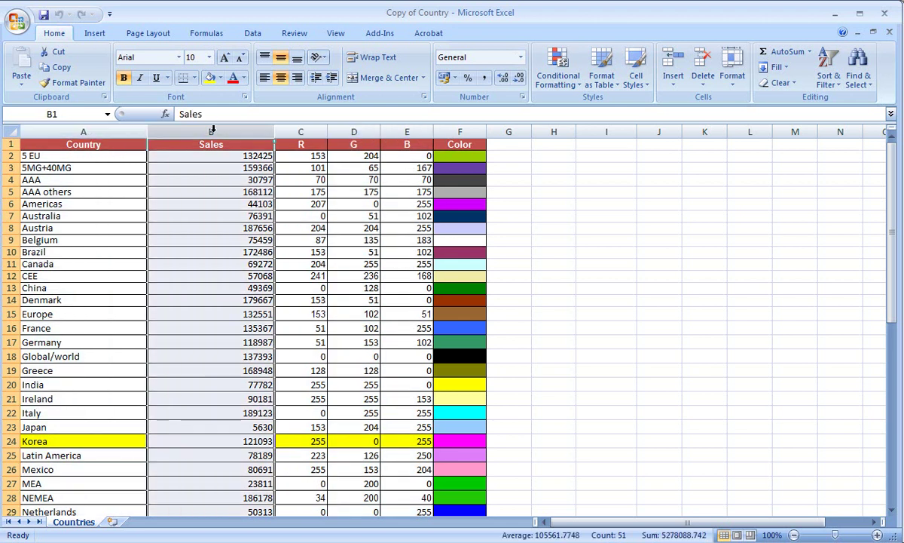
{"action": "left_click_drag", "start_coordinate": [301, 131], "coordinate": [411, 129]}
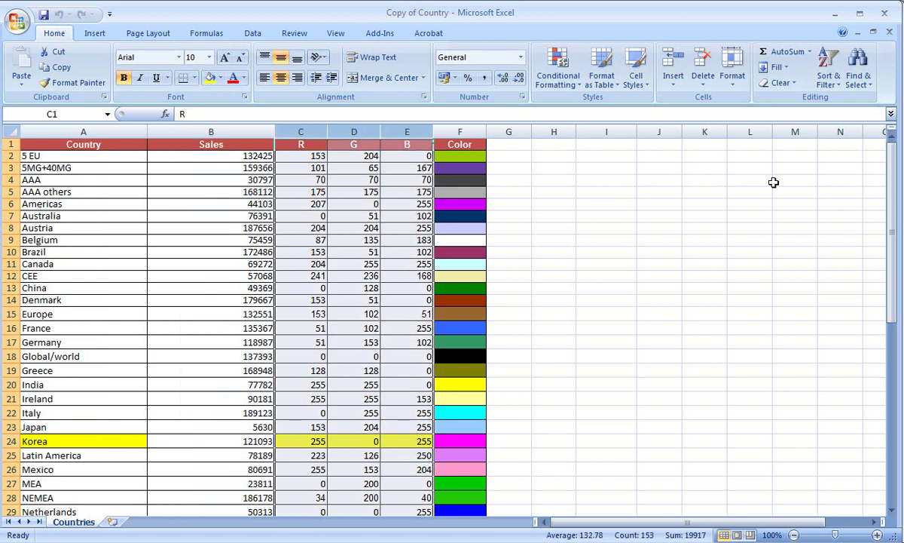
{"action": "left_click", "coordinate": [837, 13]}
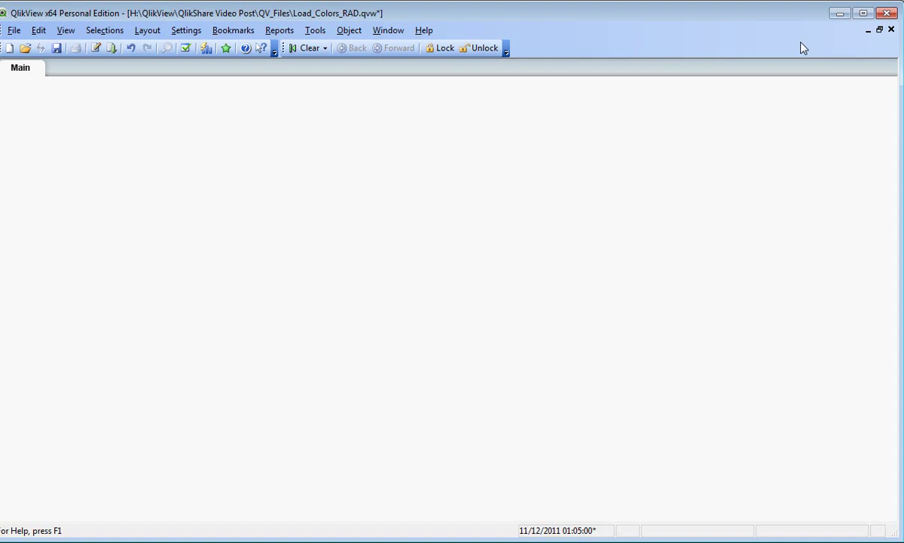
Step: Reload the script's Countries LOAD statement to bring in Country, Sales, MyRed, MyGreen and MyBlue
{"action": "key", "text": "ctrl+e"}
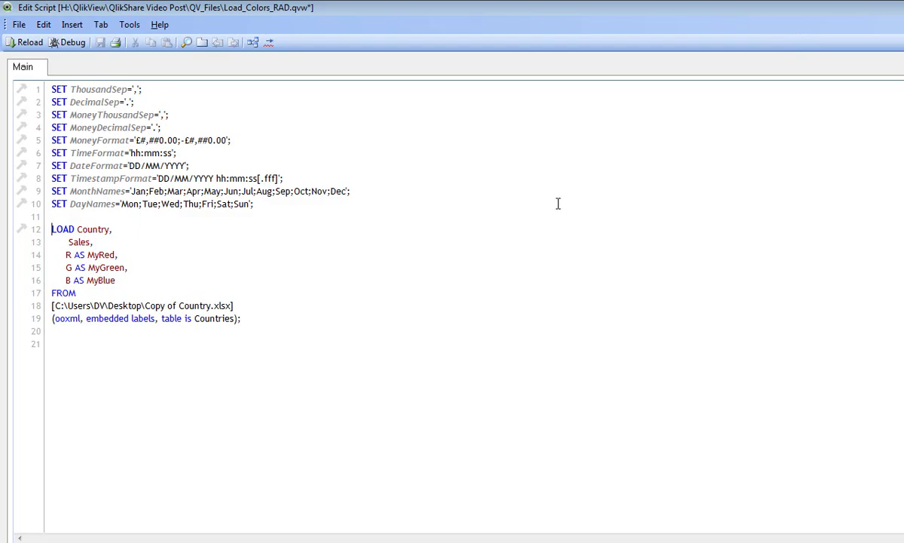
{"action": "left_click_drag", "start_coordinate": [300, 331], "coordinate": [42, 227]}
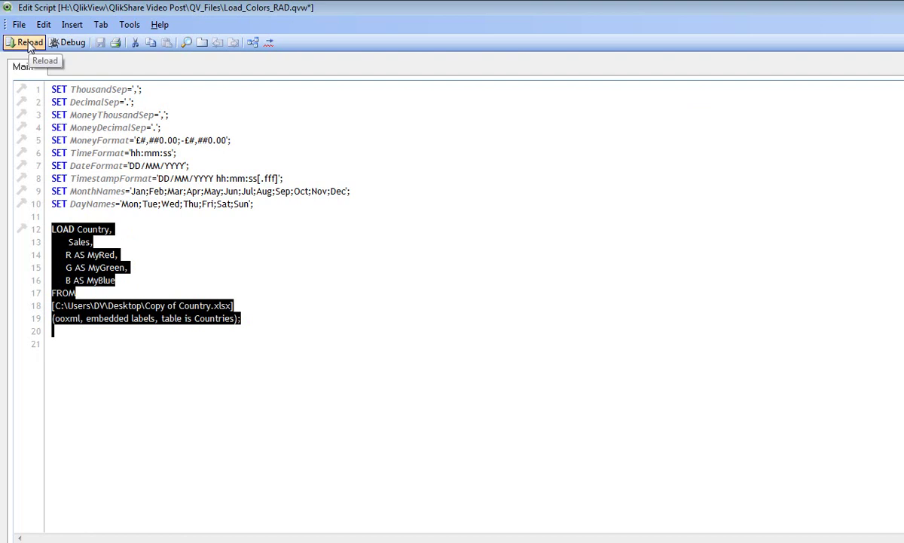
{"action": "left_click", "coordinate": [29, 43]}
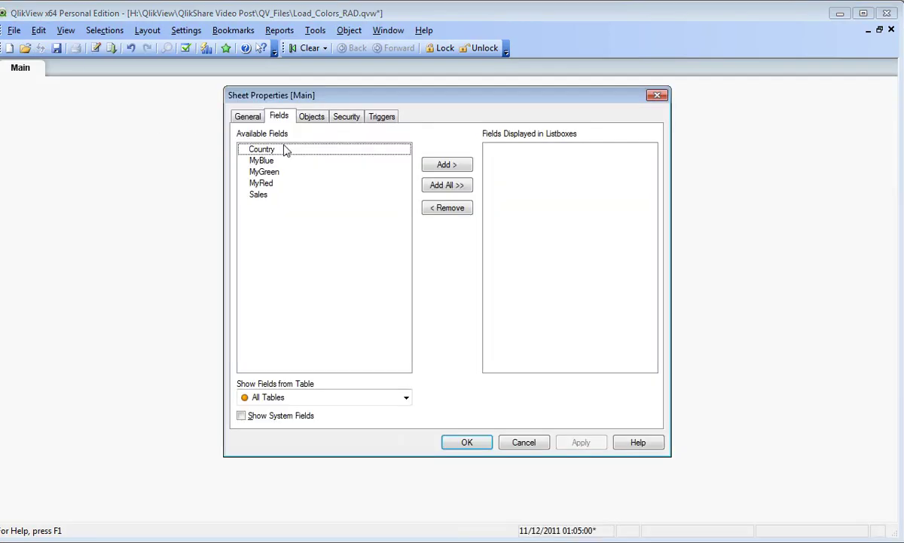
Step: Add a Country list box from Sheet Properties and move it to the top-left corner
{"action": "left_click", "coordinate": [334, 151]}
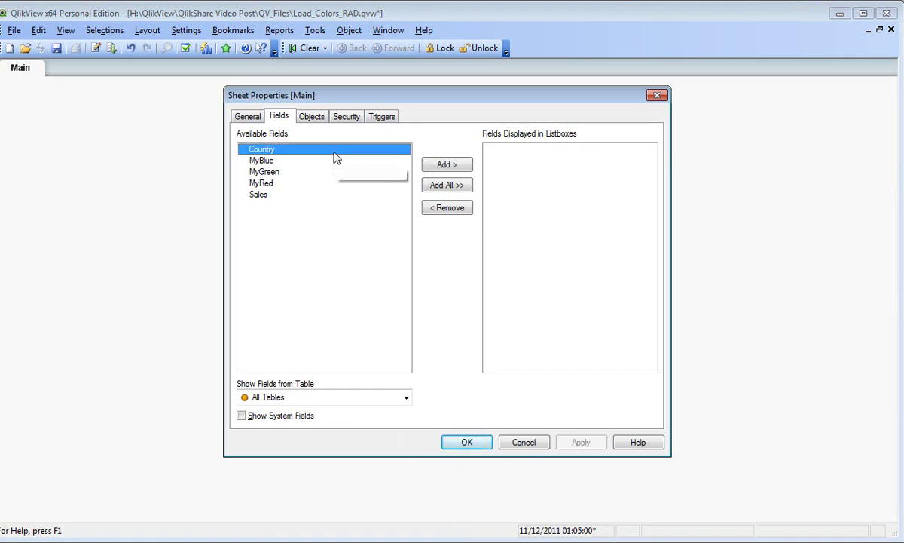
{"action": "left_click", "coordinate": [442, 165]}
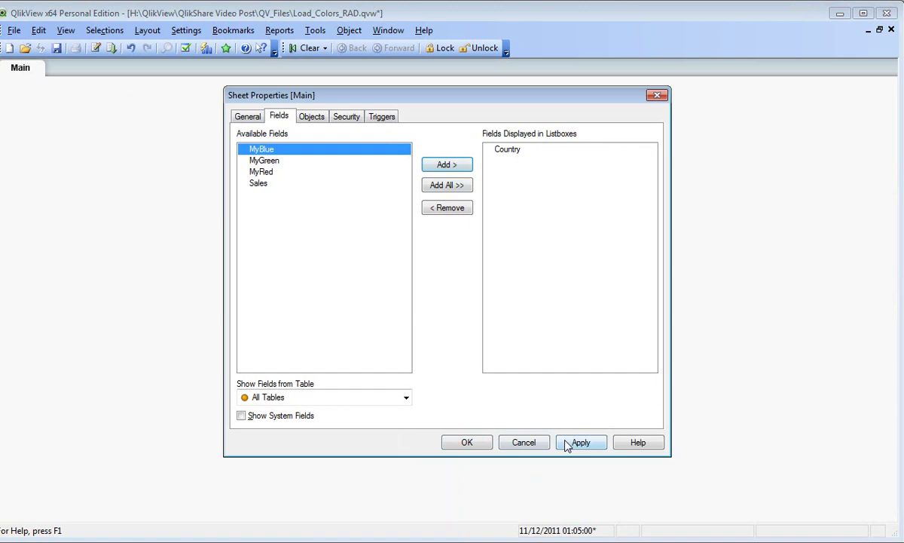
{"action": "left_click", "coordinate": [572, 444]}
{"action": "left_click", "coordinate": [467, 444]}
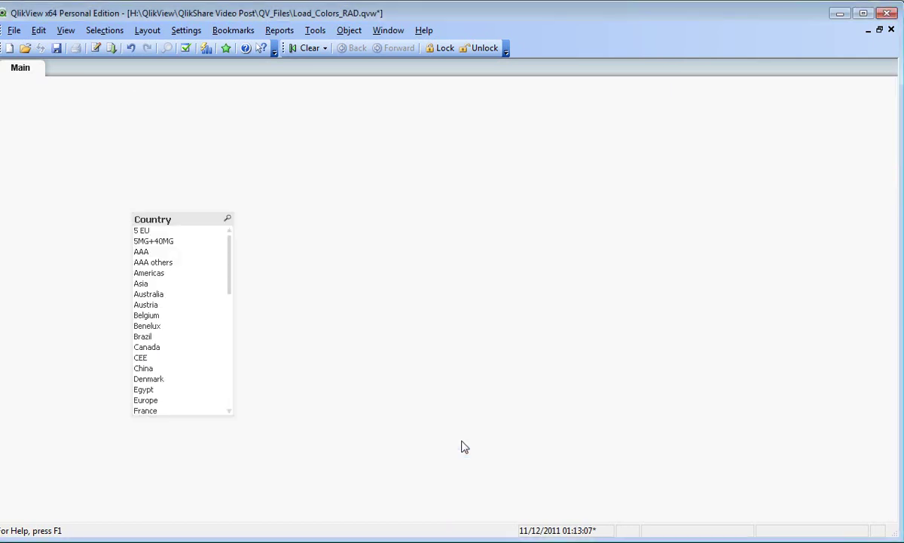
{"action": "left_click_drag", "start_coordinate": [176, 220], "coordinate": [57, 94]}
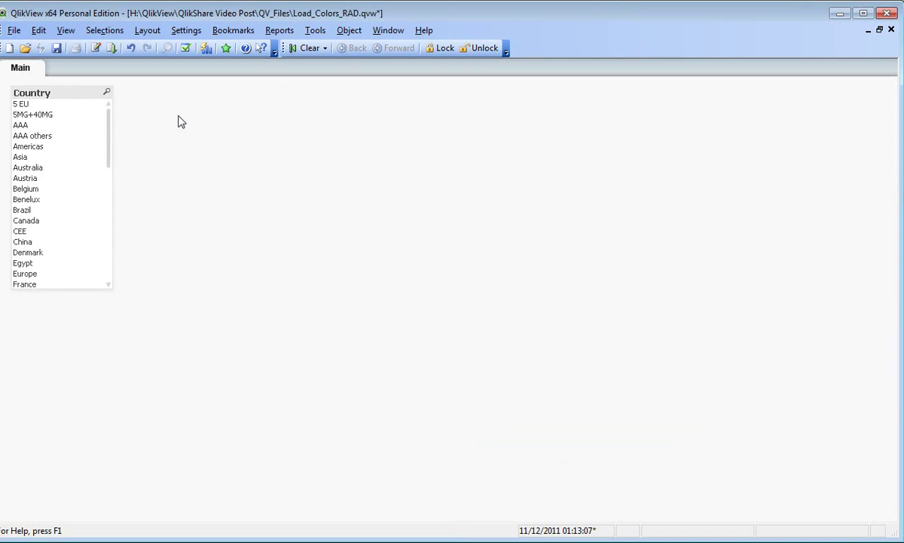
Step: Start a new bar chart with Country as its dimension
{"action": "right_click", "coordinate": [179, 117]}
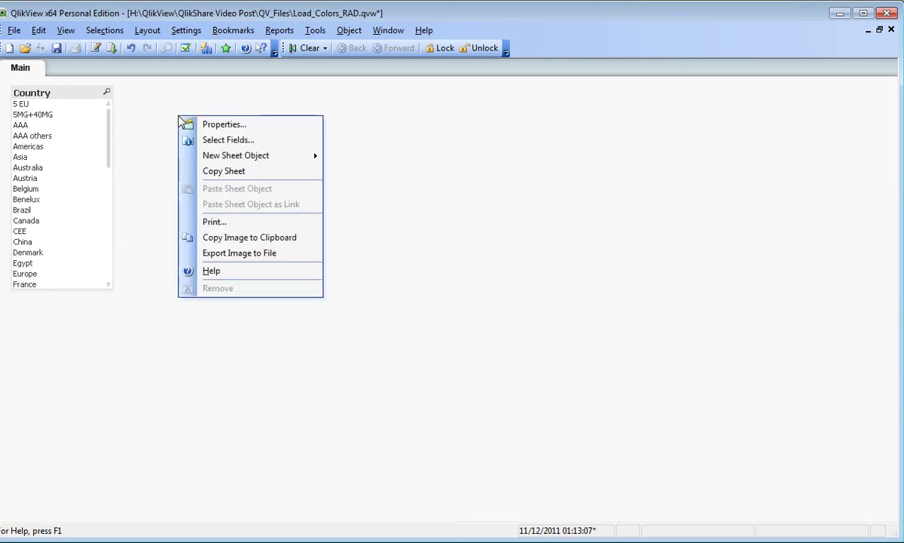
{"action": "mouse_move", "coordinate": [226, 157]}
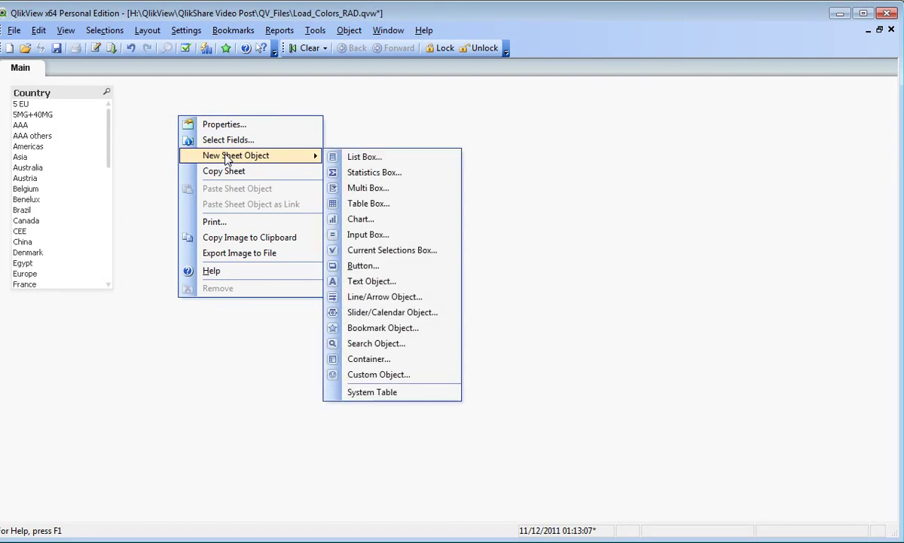
{"action": "left_click", "coordinate": [386, 224]}
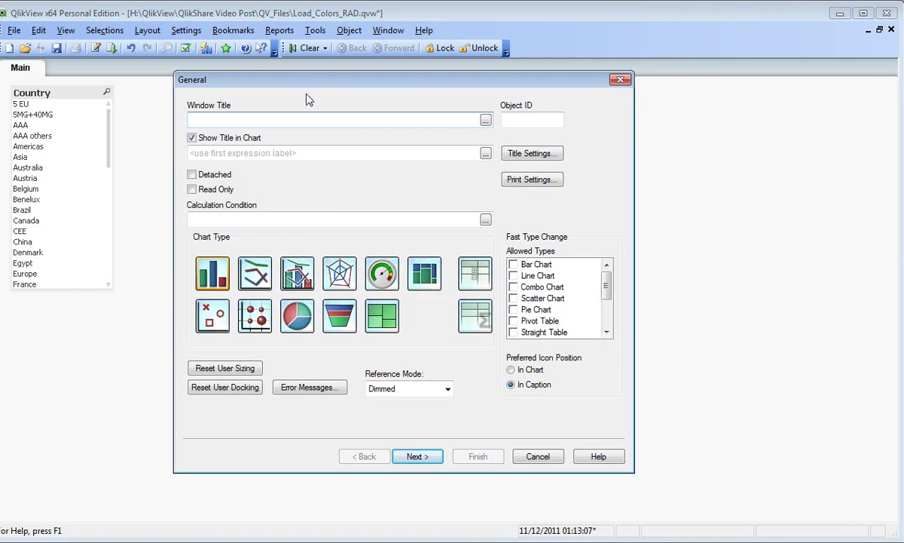
{"action": "left_click", "coordinate": [419, 456]}
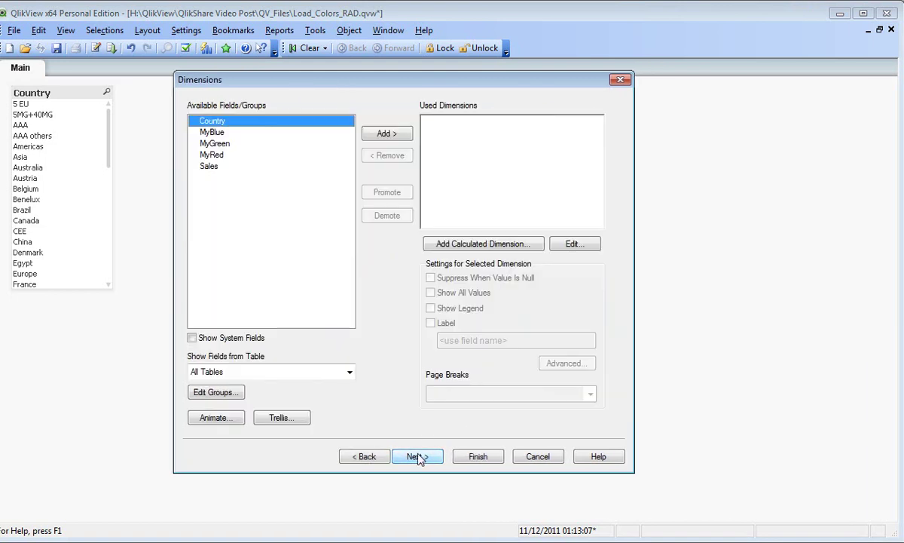
{"action": "left_click", "coordinate": [393, 137]}
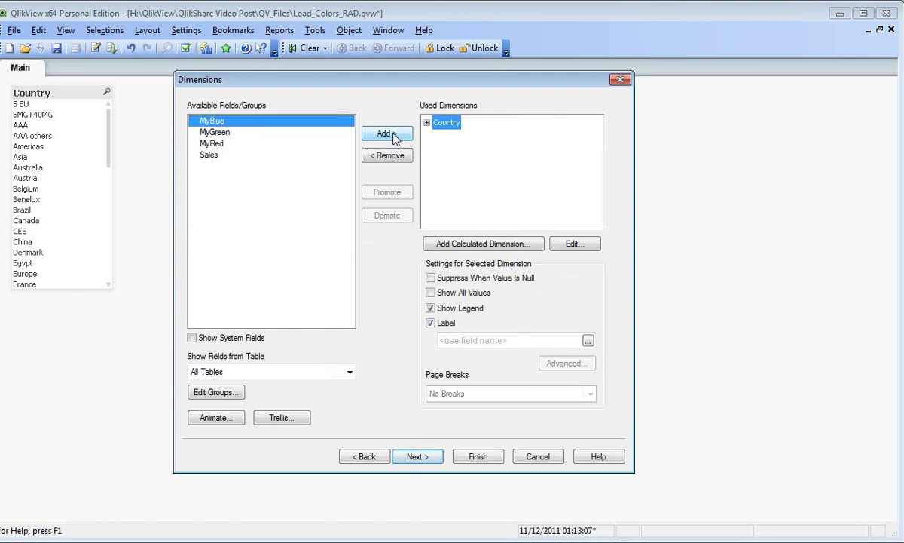
{"action": "left_click", "coordinate": [417, 457]}
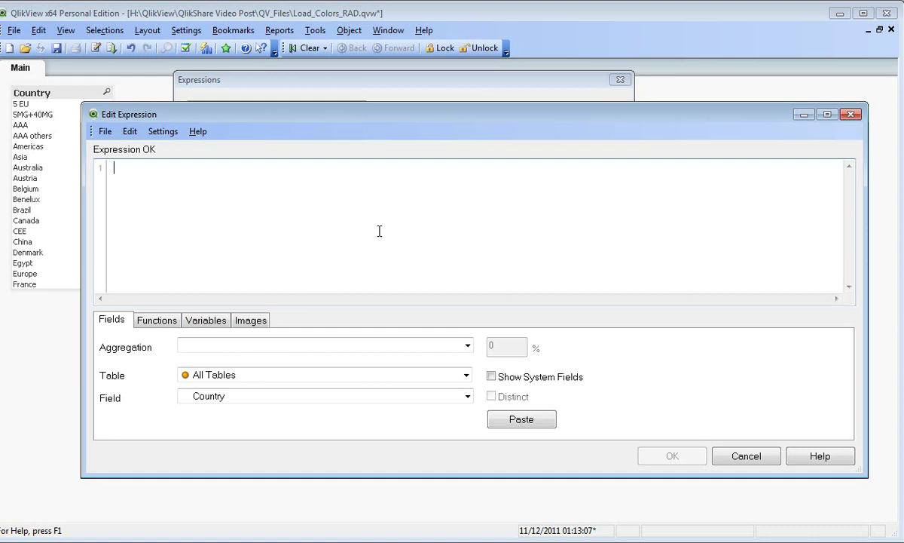
Step: Give the chart the expression SUM(Sales), finish it, and place it beside the list box
{"action": "type", "text": "SUM(S"}
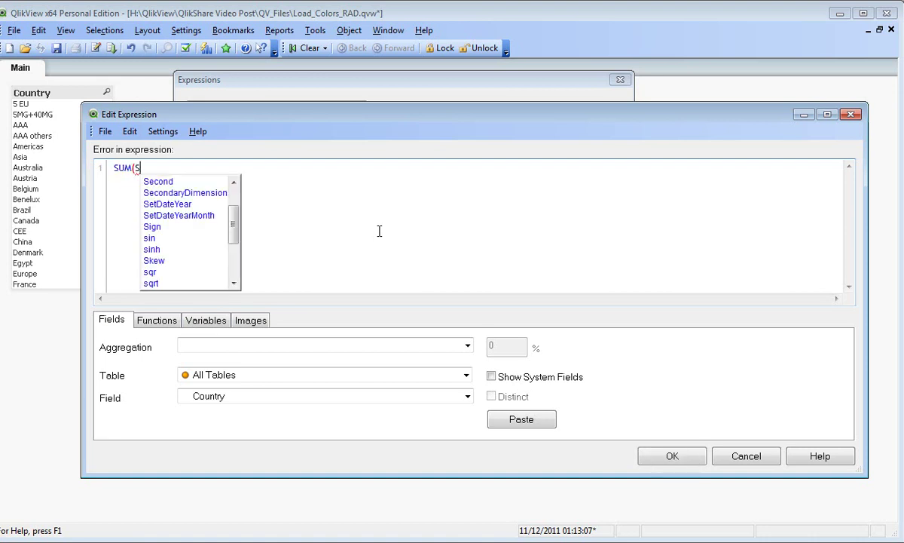
{"action": "type", "text": "ales)"}
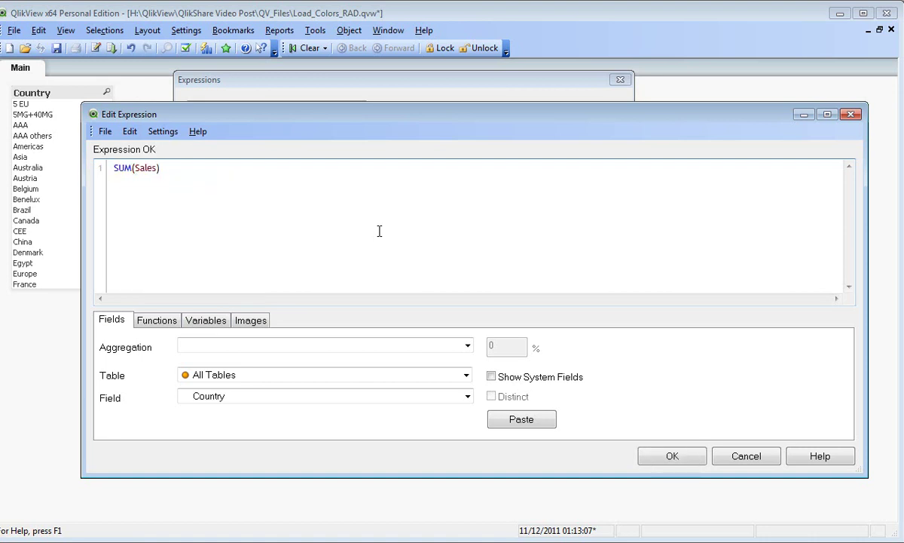
{"action": "left_click", "coordinate": [642, 456]}
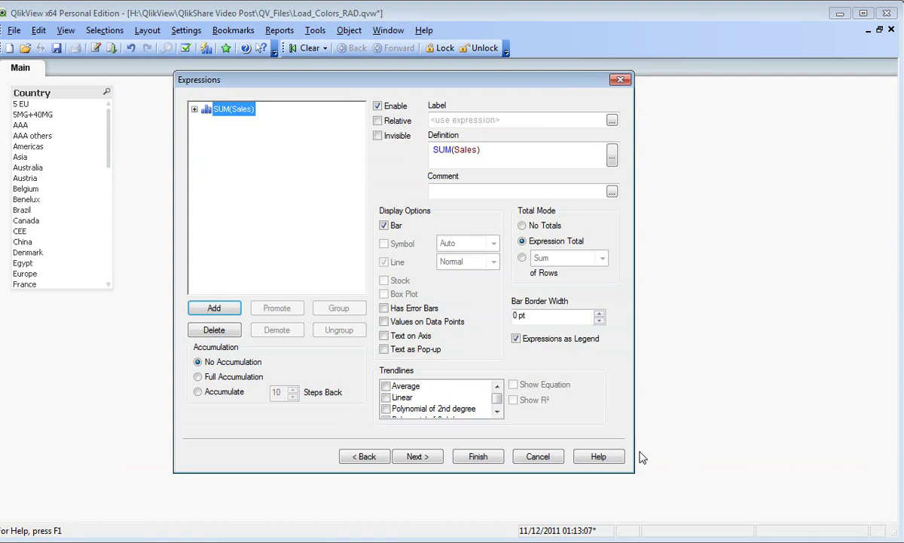
{"action": "left_click", "coordinate": [417, 457]}
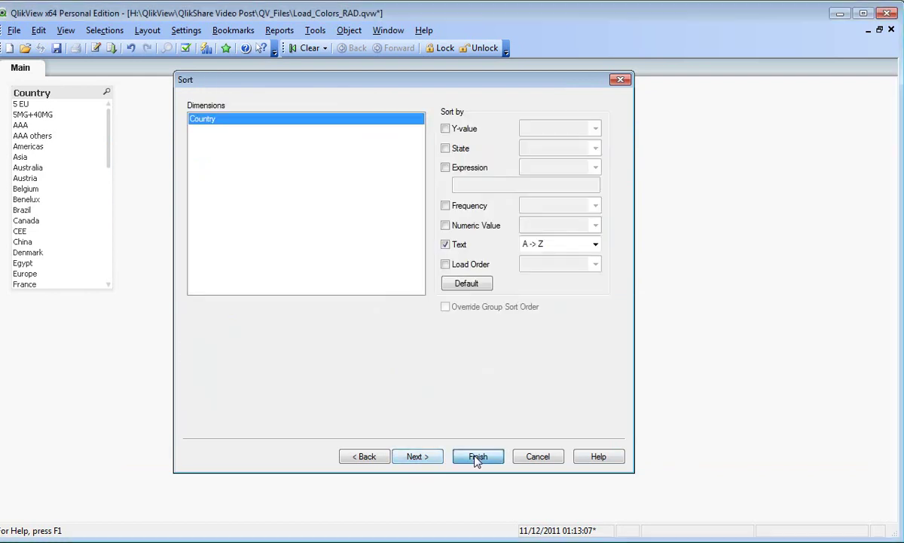
{"action": "left_click", "coordinate": [477, 457]}
{"action": "left_click_drag", "start_coordinate": [329, 241], "coordinate": [310, 101]}
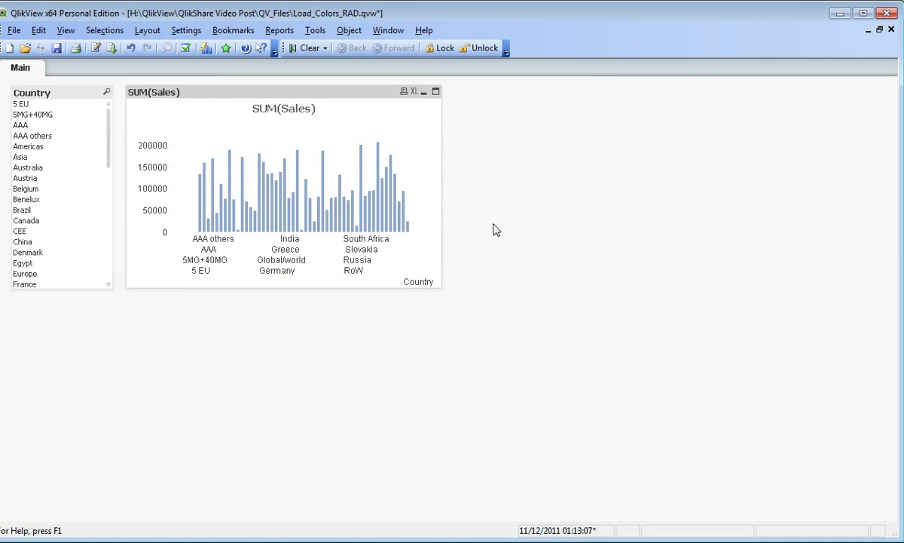
Step: Limit the chart to 10 visible bars with an x-axis scrollbar and close its properties
{"action": "right_click", "coordinate": [328, 110]}
{"action": "left_click", "coordinate": [355, 117]}
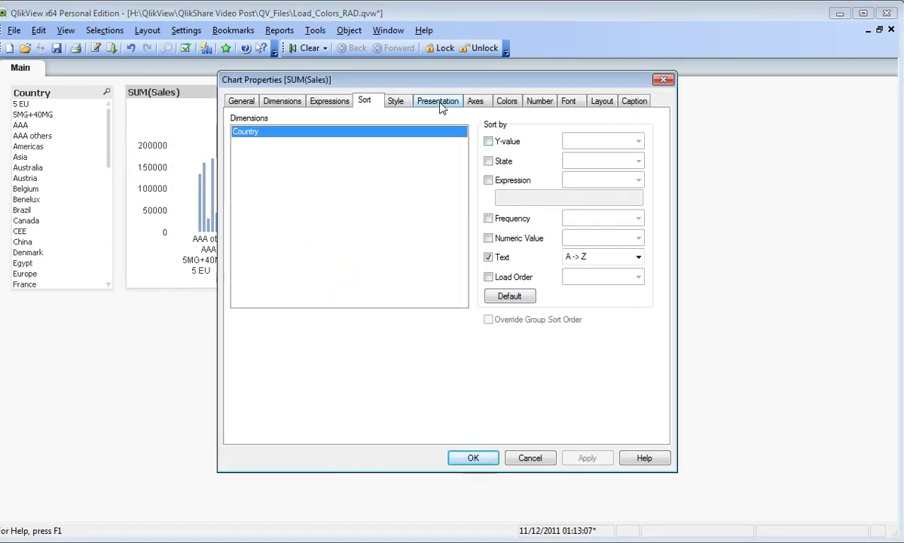
{"action": "left_click", "coordinate": [439, 102]}
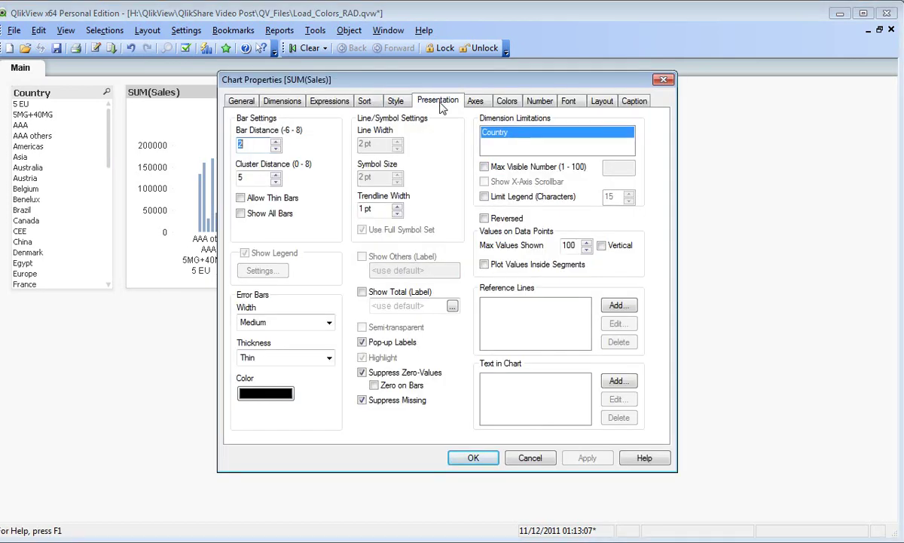
{"action": "left_click", "coordinate": [485, 166]}
{"action": "left_click", "coordinate": [610, 167]}
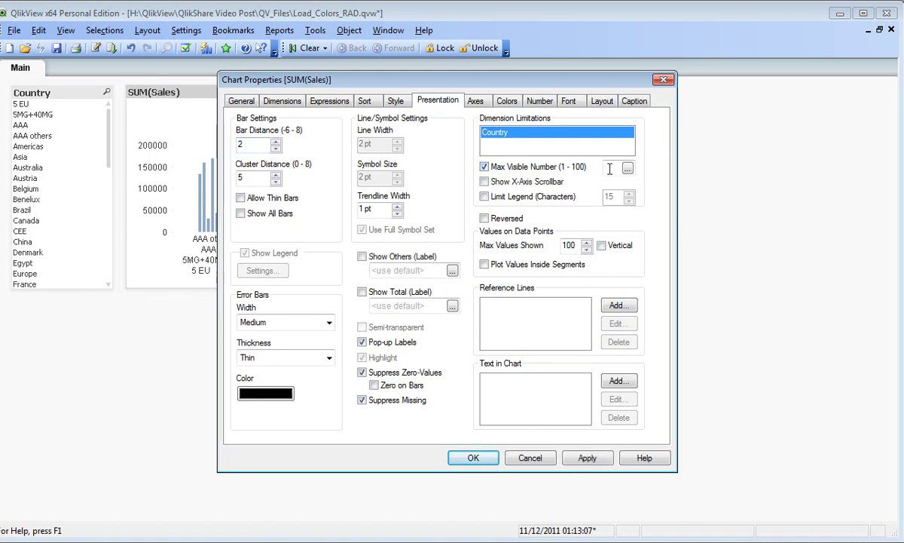
{"action": "type", "text": "10"}
{"action": "left_click", "coordinate": [499, 181]}
{"action": "left_click", "coordinate": [586, 458]}
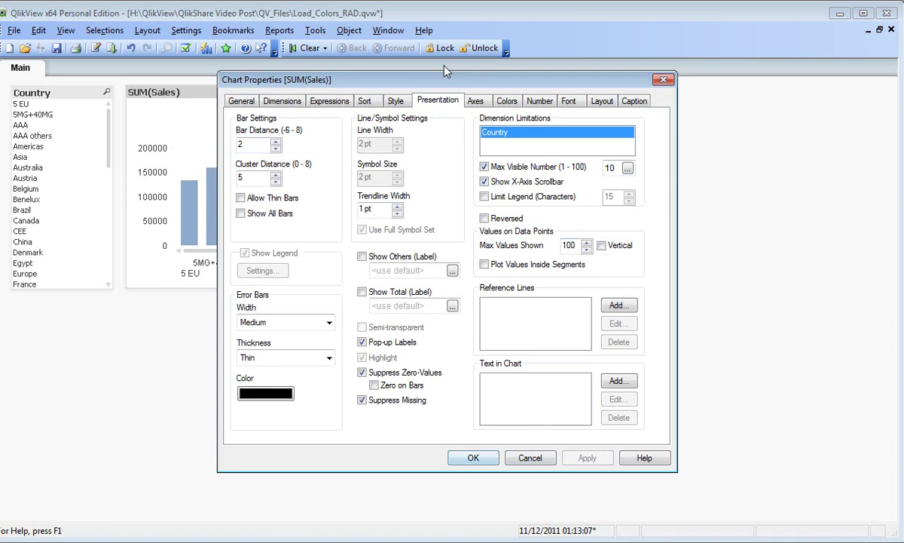
{"action": "left_click_drag", "start_coordinate": [420, 76], "coordinate": [519, 80]}
{"action": "left_click", "coordinate": [570, 462]}
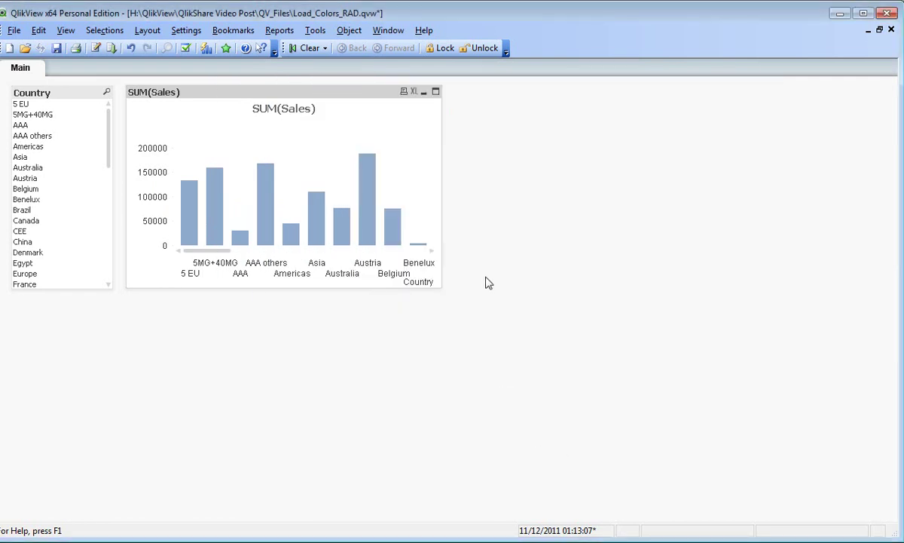
Step: Reopen the SUM(Sales) chart's properties on the Colors tab
{"action": "right_click", "coordinate": [357, 135]}
{"action": "left_click", "coordinate": [407, 142]}
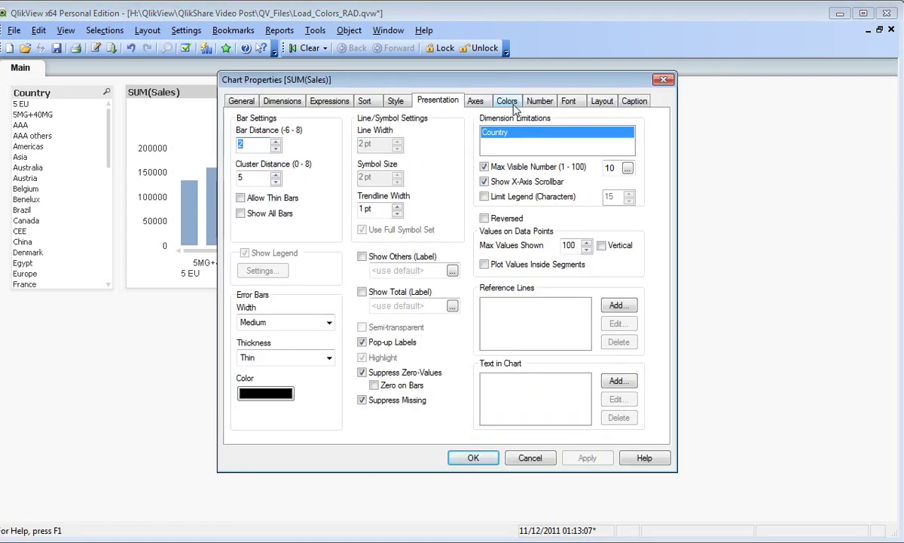
{"action": "left_click", "coordinate": [511, 105]}
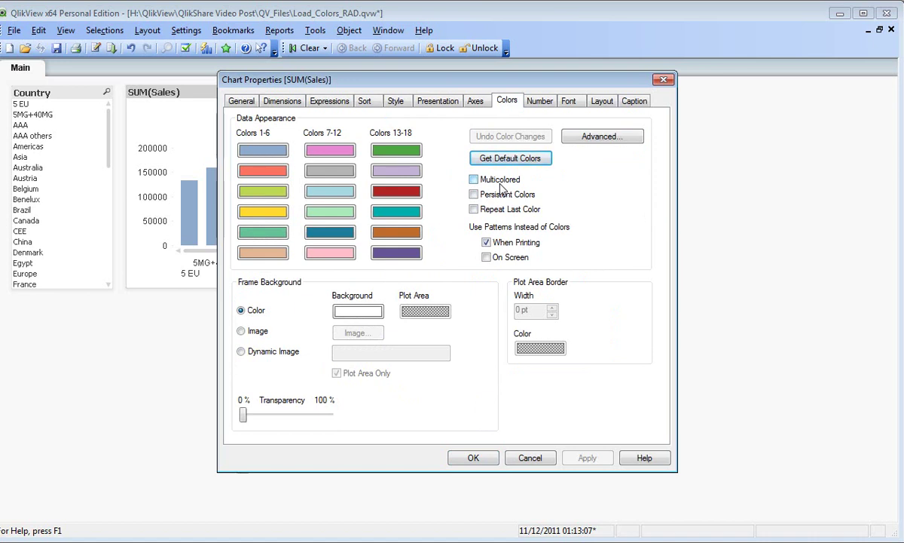
Step: Open the full expression editor for the SUM(Sales) Background Color attribute
{"action": "left_click", "coordinate": [332, 102]}
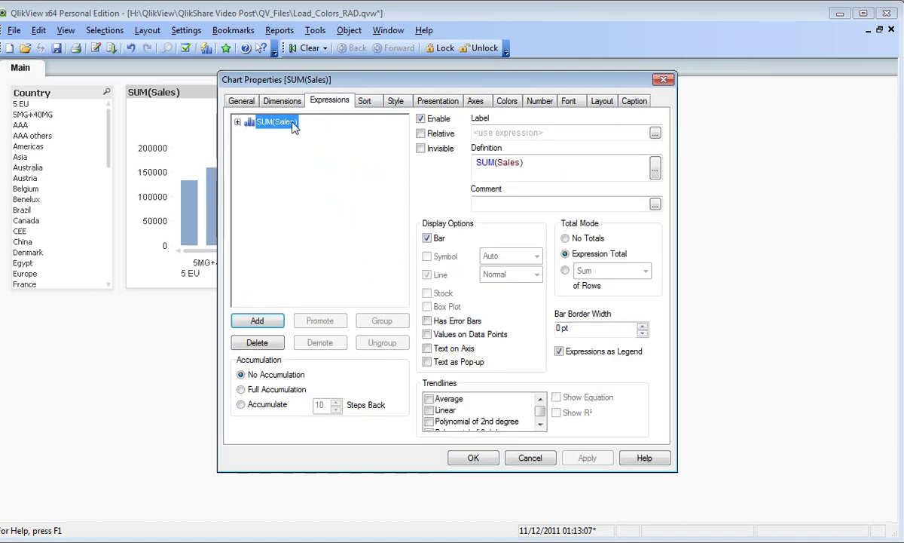
{"action": "left_click", "coordinate": [238, 121]}
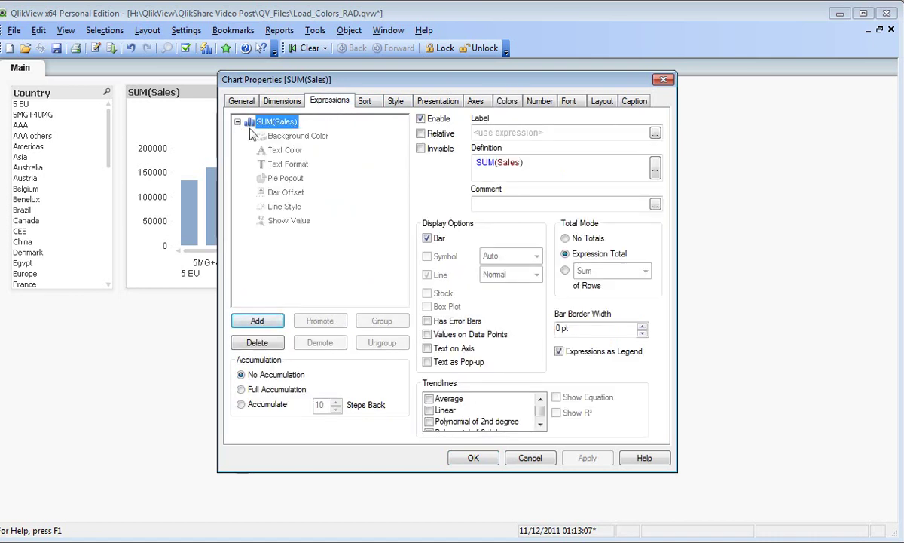
{"action": "left_click", "coordinate": [300, 138]}
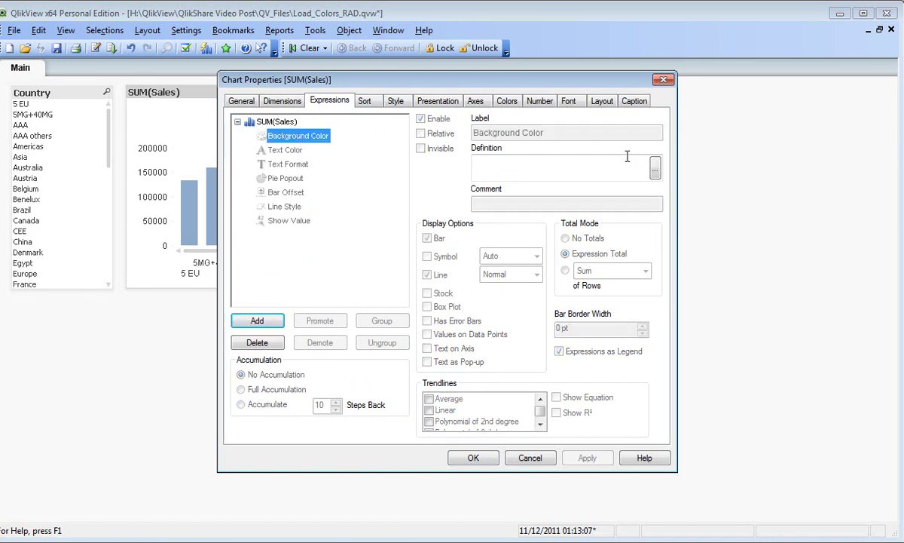
{"action": "left_click", "coordinate": [655, 169]}
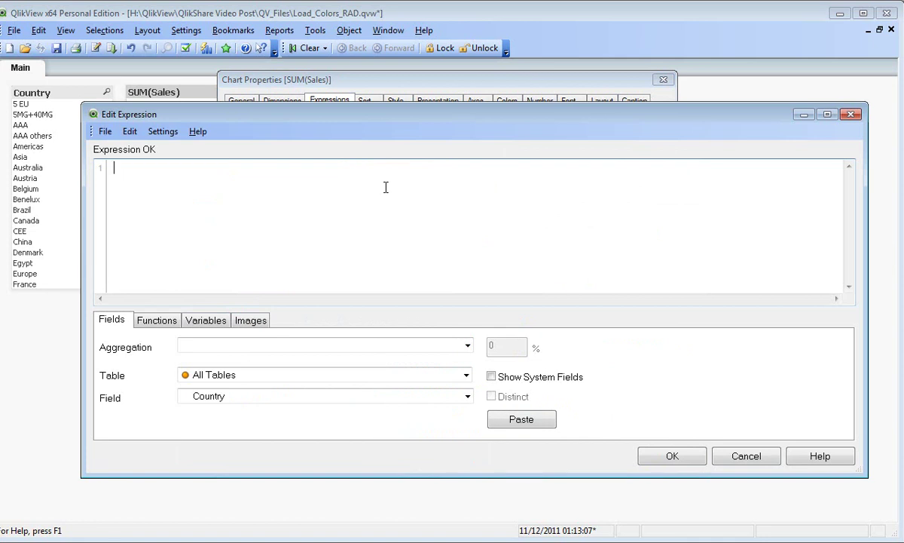
Step: Enter RGB(Only(MyRed), Only(MyGreen), Only(MyBlue)) as the background colour definition and confirm
{"action": "type", "text": "RGB("}
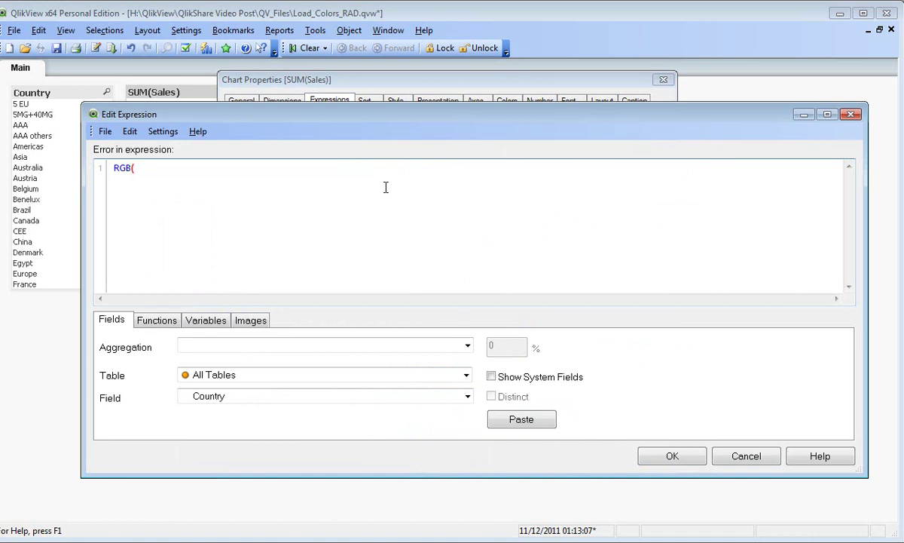
{"action": "type", "text": "Only("}
{"action": "type", "text": "My"}
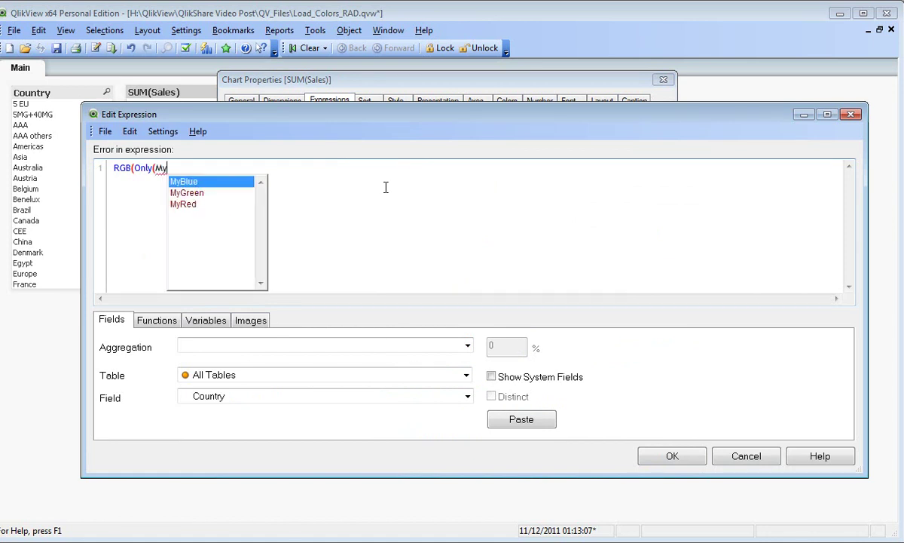
{"action": "type", "text": "Red"}
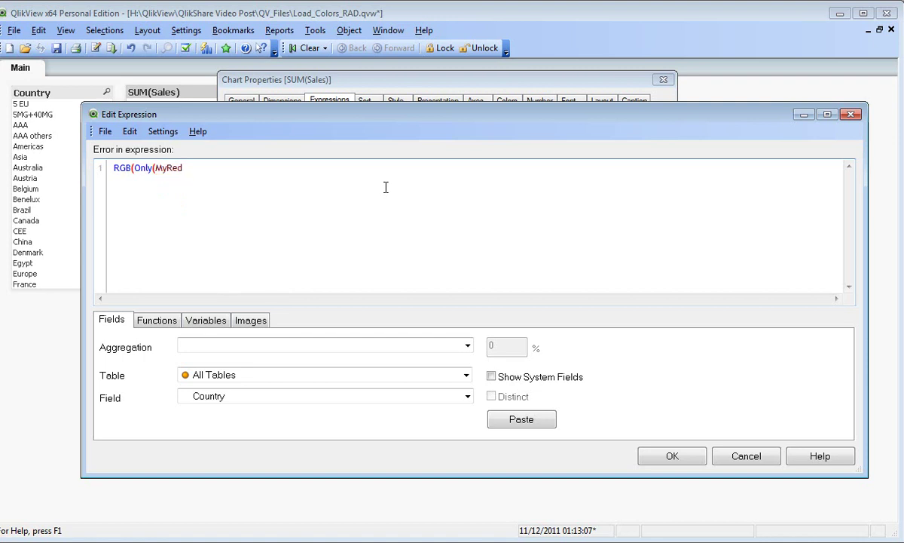
{"action": "type", "text": "), Only(My"}
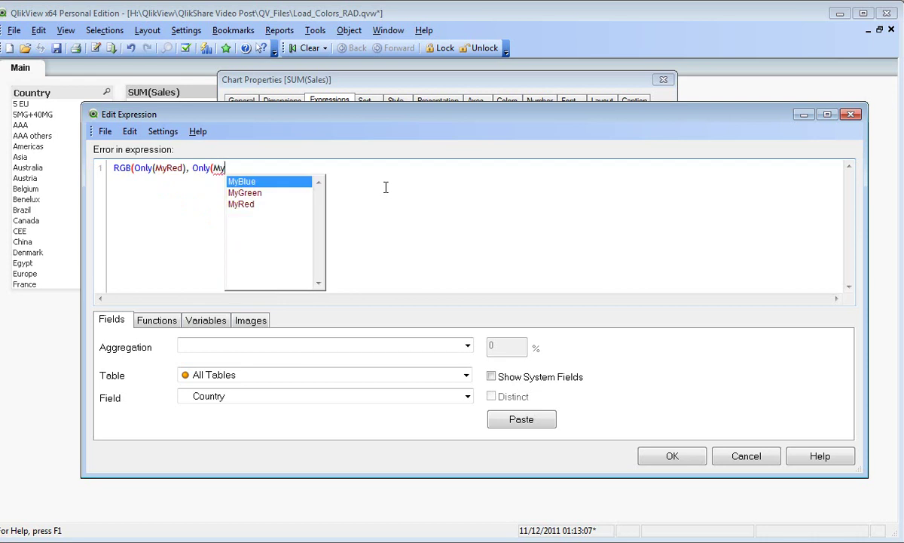
{"action": "key", "text": "Down"}
{"action": "key", "text": "Return"}
{"action": "type", "text": ")"}
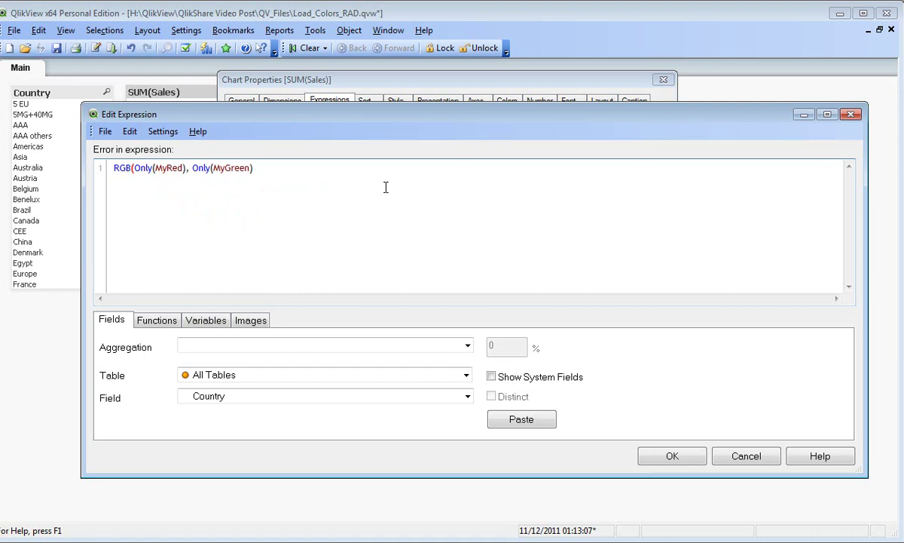
{"action": "type", "text": ", Only"}
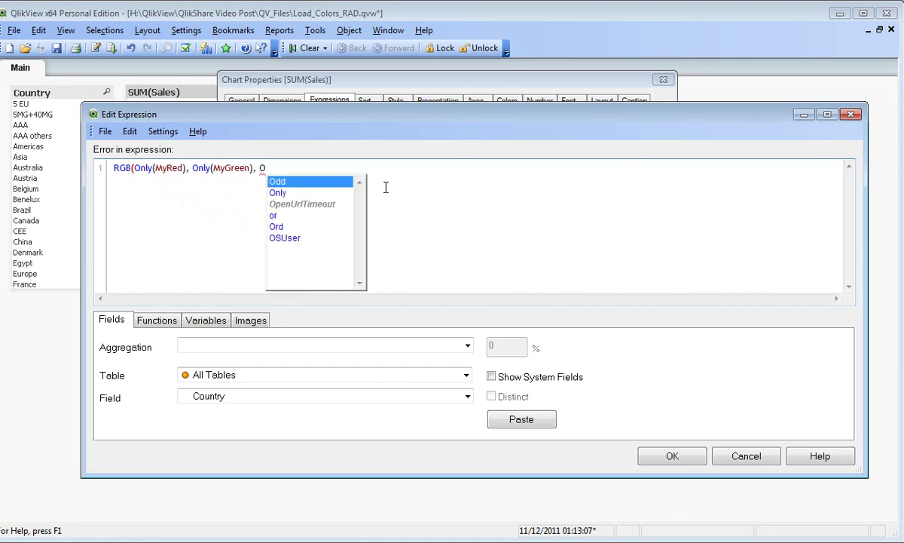
{"action": "type", "text": "("}
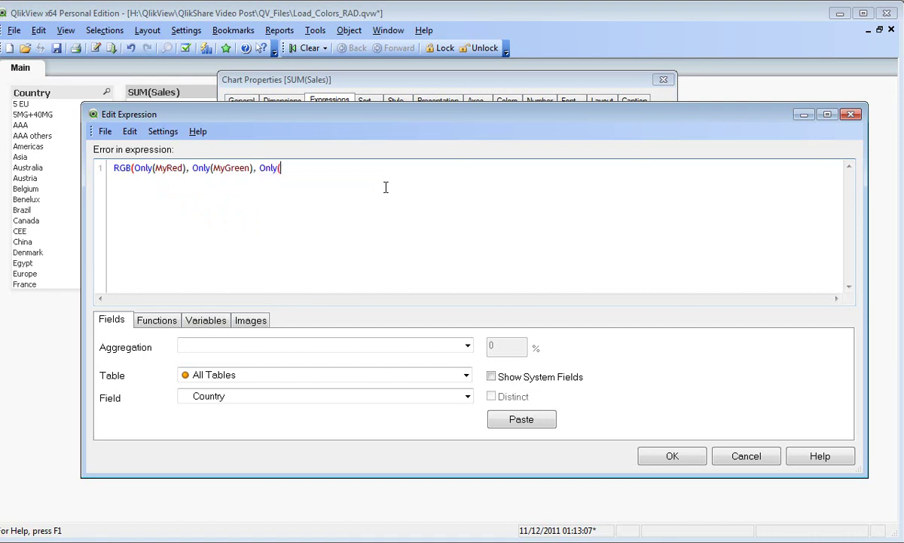
{"action": "type", "text": "MyBl"}
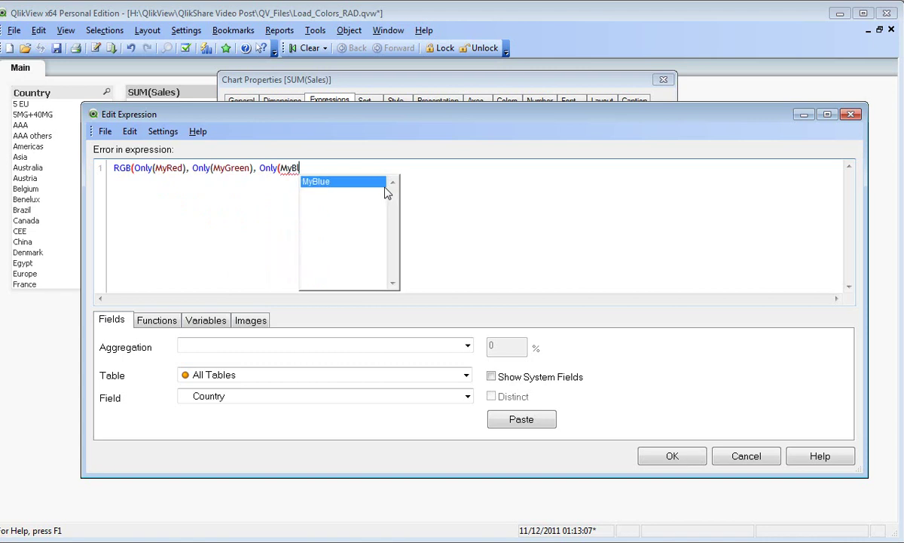
{"action": "type", "text": "ue)"}
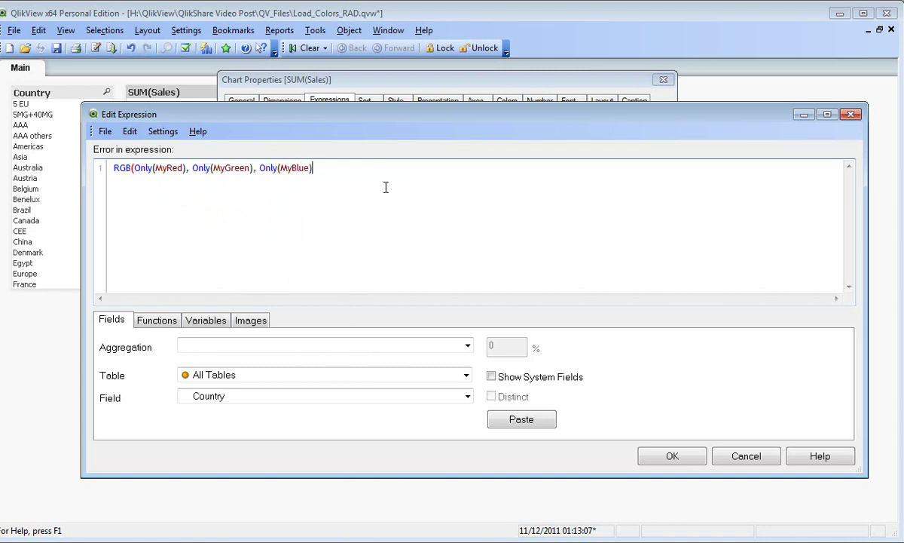
{"action": "type", "text": ")"}
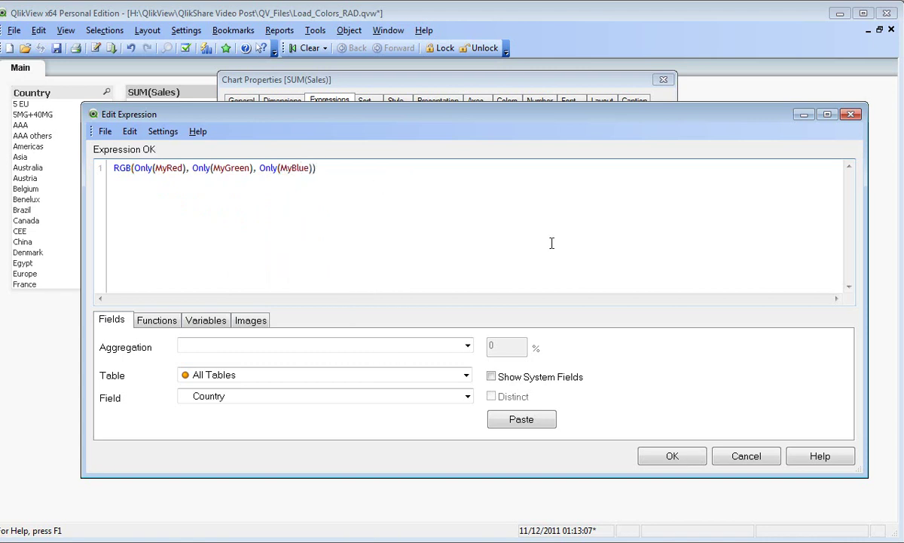
{"action": "left_click", "coordinate": [673, 458]}
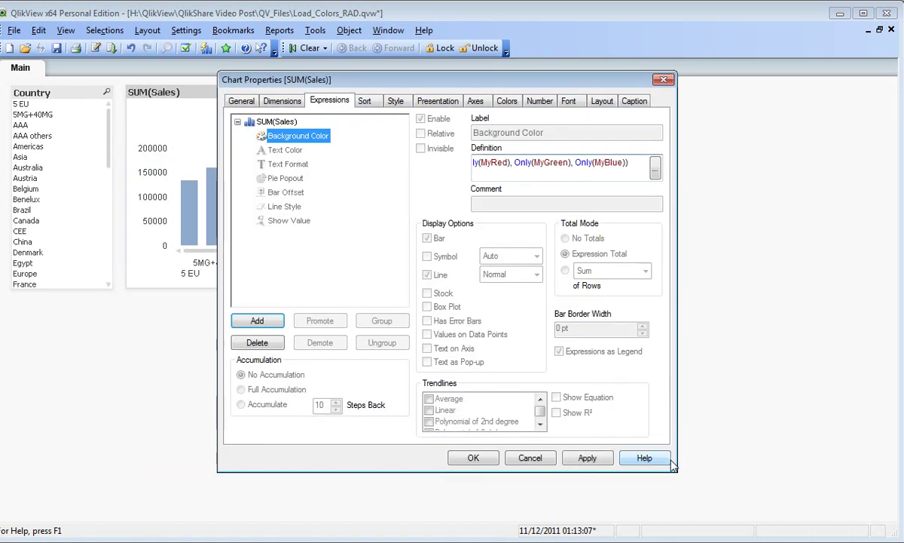
Step: Apply the per-country bar colours and close Chart Properties
{"action": "left_click", "coordinate": [586, 458]}
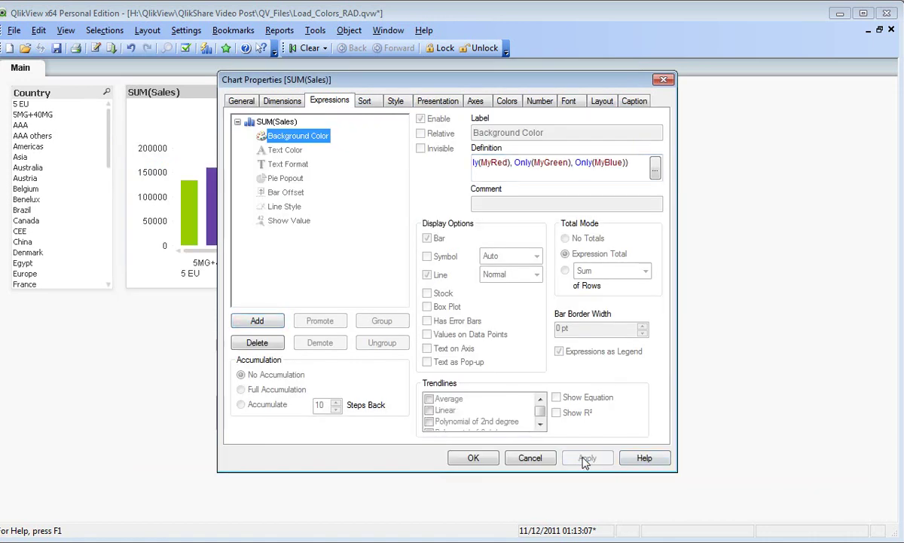
{"action": "left_click", "coordinate": [475, 458]}
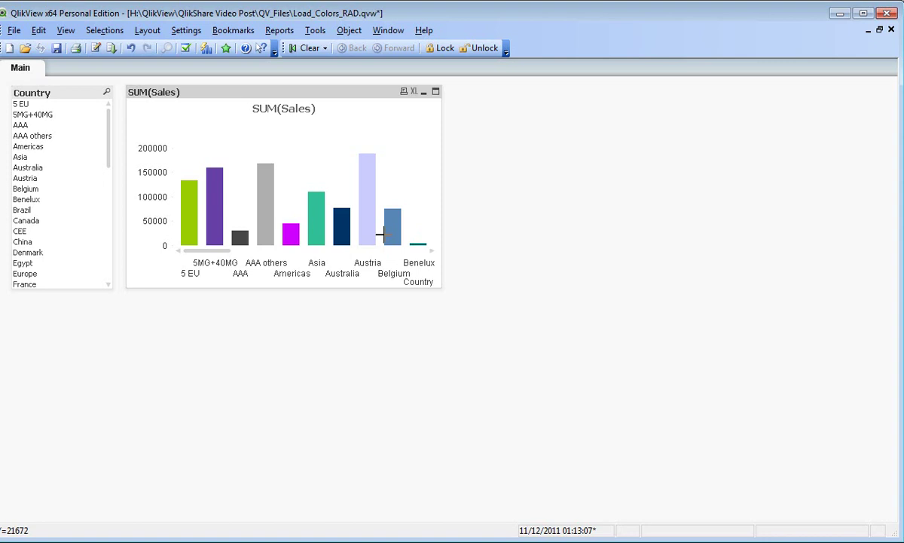
Step: Select Americas, then select 5 EU through Asia in the Country list box
{"action": "mouse_move", "coordinate": [383, 234]}
{"action": "mouse_move", "coordinate": [293, 235]}
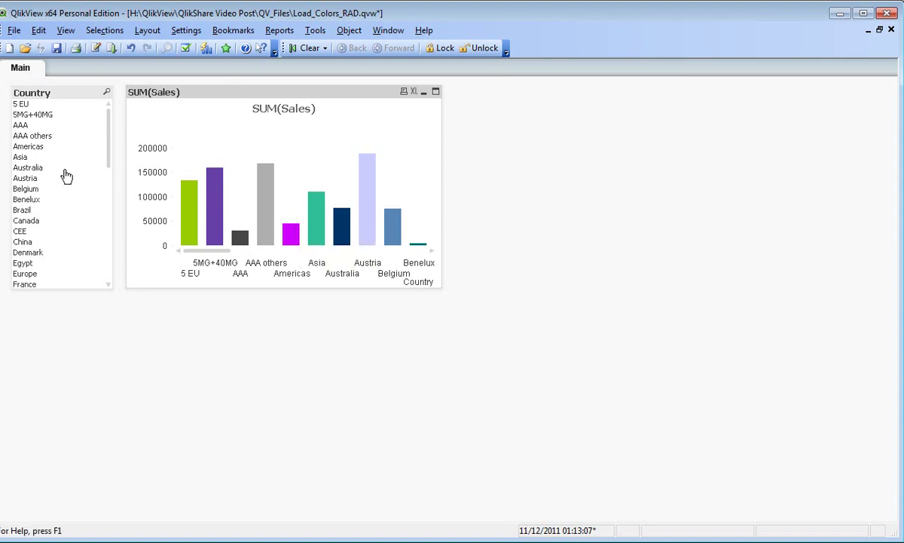
{"action": "left_click", "coordinate": [34, 146]}
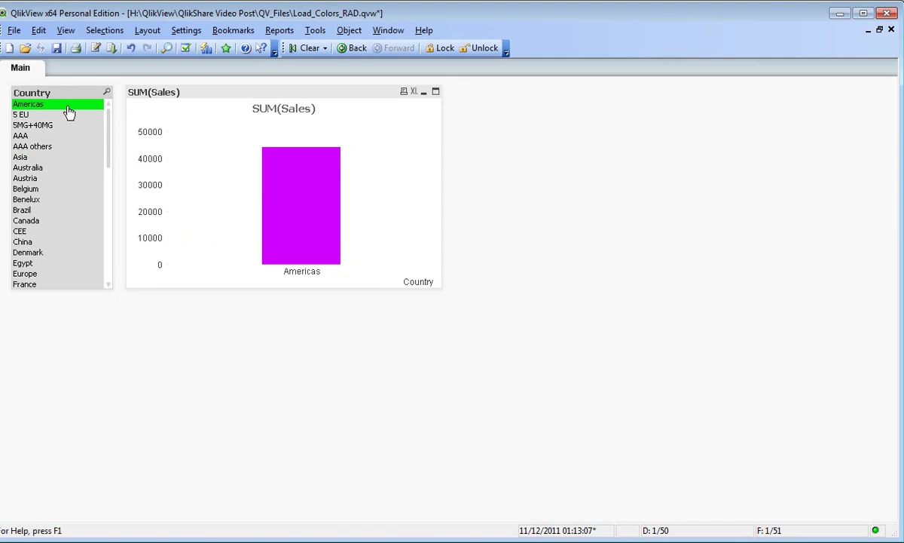
{"action": "left_click_drag", "start_coordinate": [67, 106], "coordinate": [71, 163]}
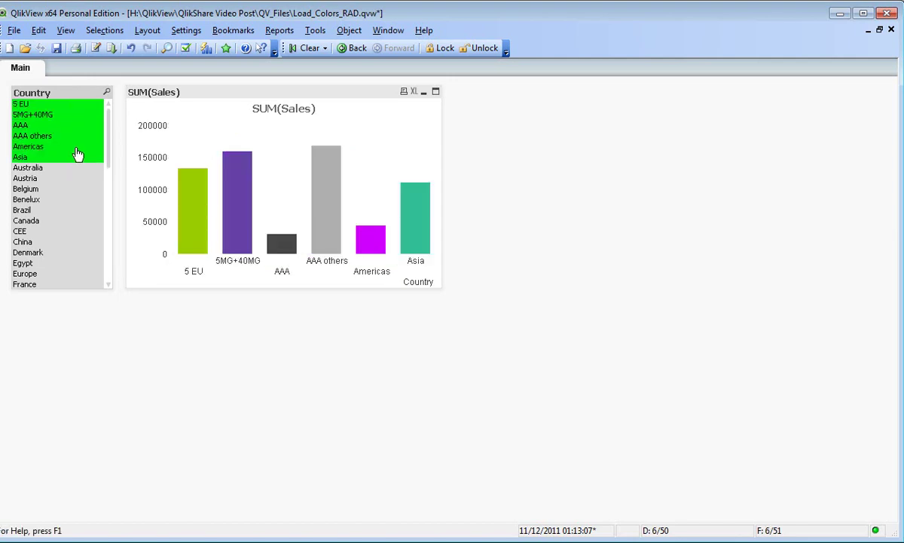
{"action": "mouse_move", "coordinate": [191, 206]}
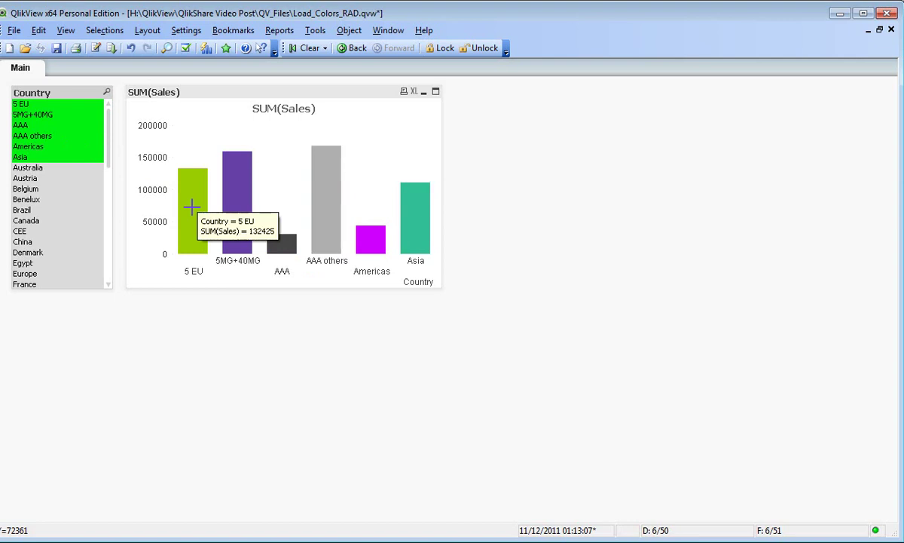